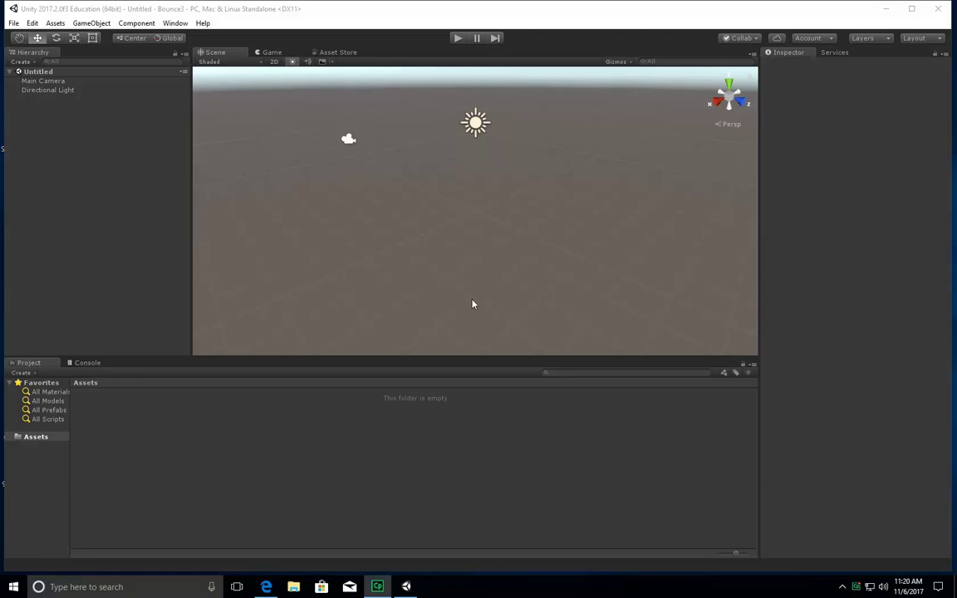
Save the scene as bounce7.unity in the Bounce3 project's Assets folder
{"action": "left_click", "coordinate": [14, 23]}
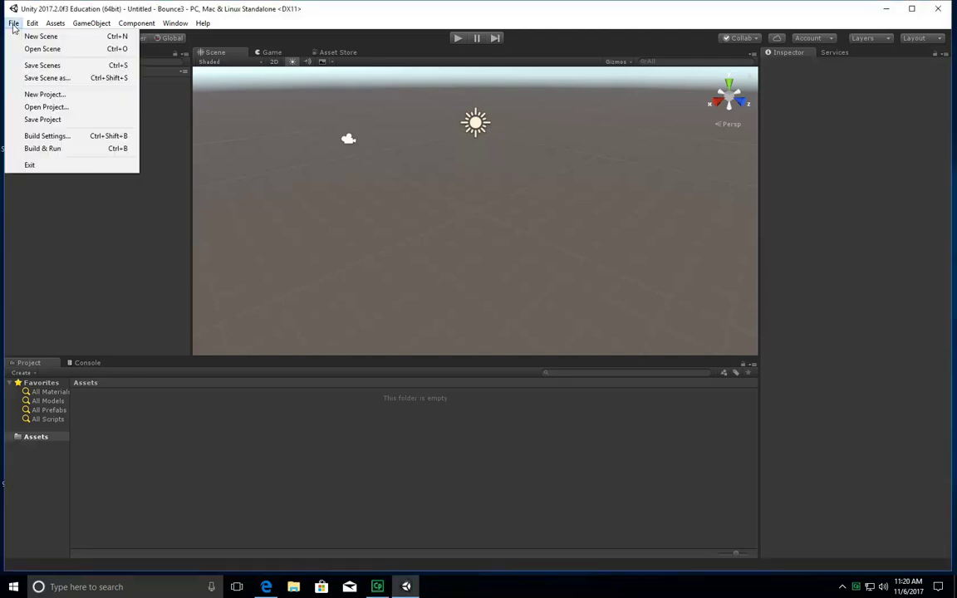
{"action": "left_click", "coordinate": [34, 77]}
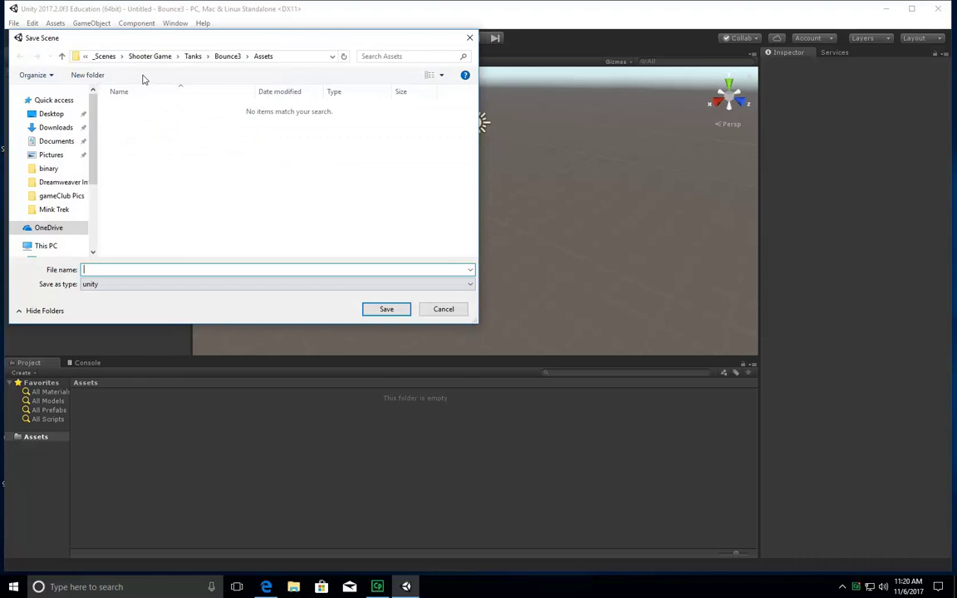
{"action": "type", "text": "bounce7"}
{"action": "left_click", "coordinate": [387, 309]}
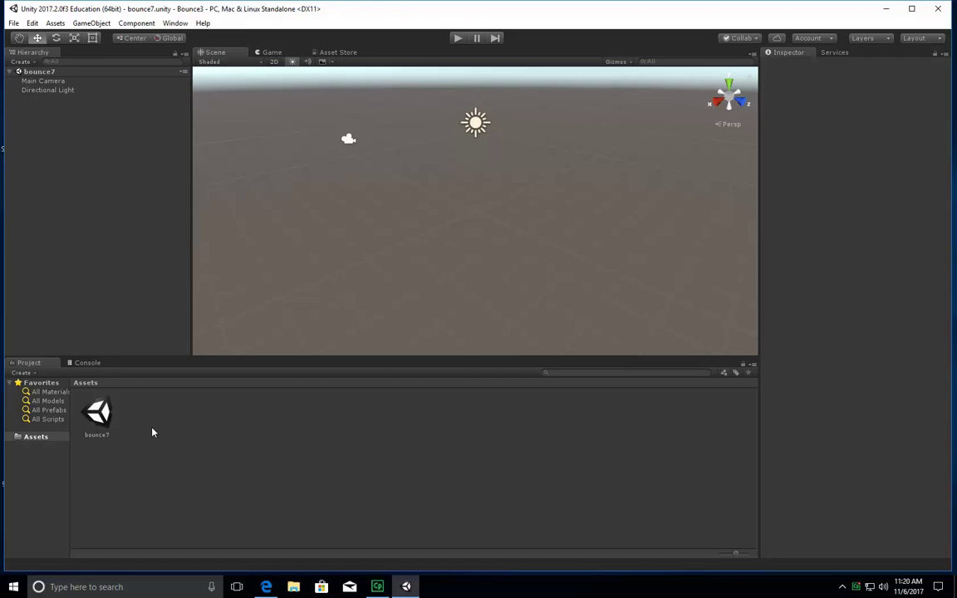
Add a Cube to the scene from GameObject > 3D Object
{"action": "left_click", "coordinate": [92, 22]}
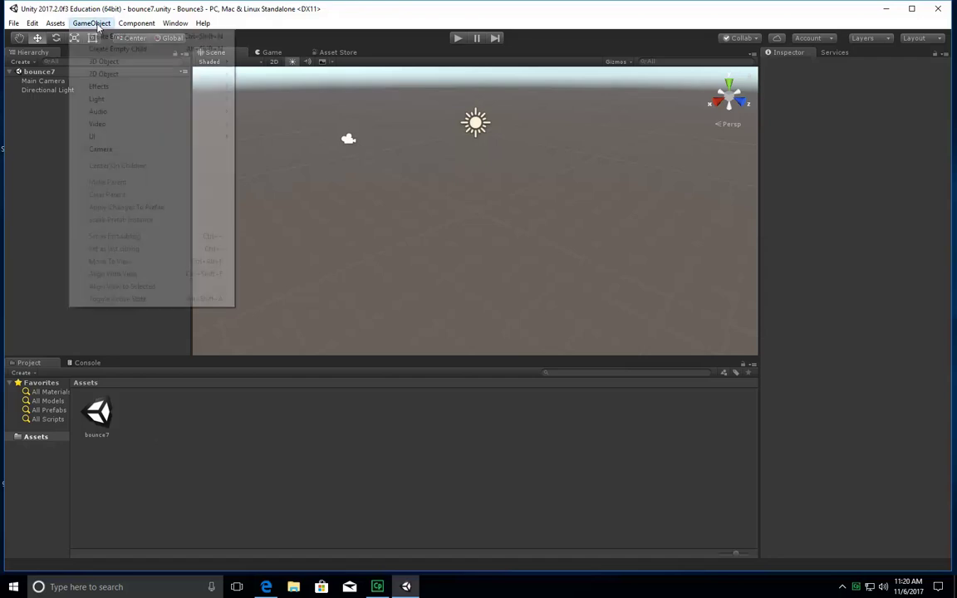
{"action": "mouse_move", "coordinate": [119, 62]}
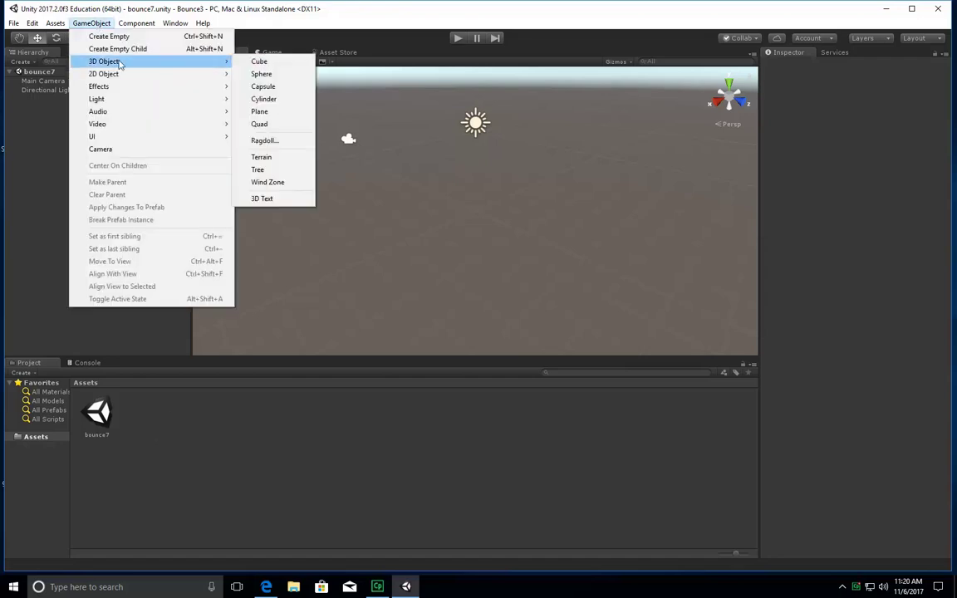
{"action": "left_click", "coordinate": [284, 64]}
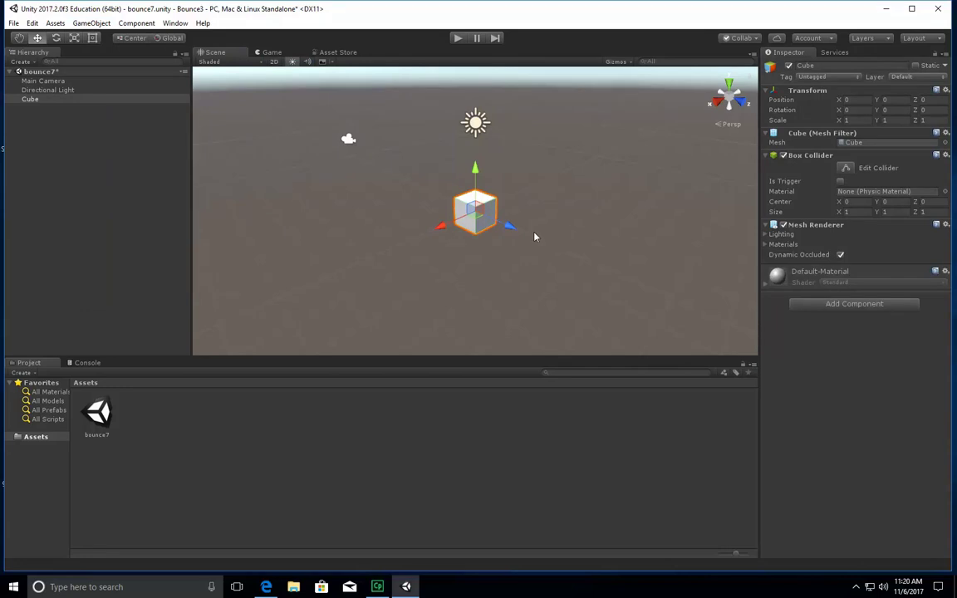
Scale the cube to about 7.48 × 0.26 × 7.32 to form a flat platform
{"action": "left_click", "coordinate": [74, 38]}
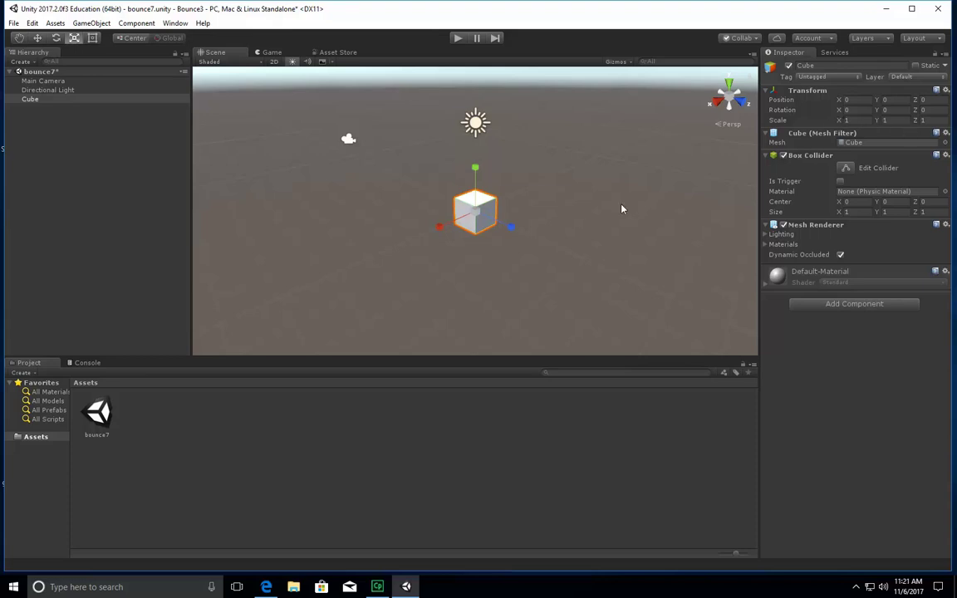
{"action": "left_click_drag", "start_coordinate": [438, 226], "coordinate": [235, 297]}
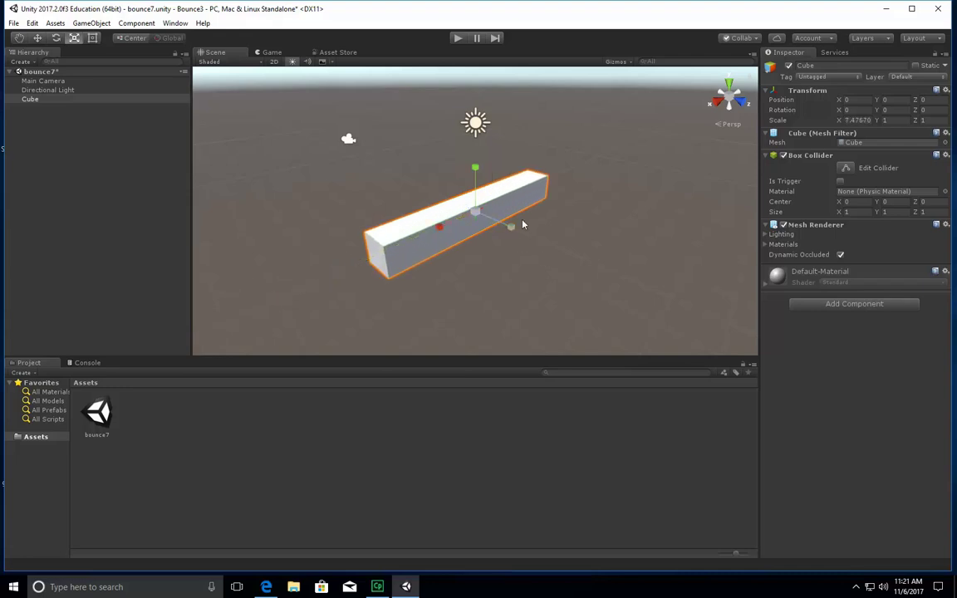
{"action": "left_click_drag", "start_coordinate": [508, 227], "coordinate": [692, 336]}
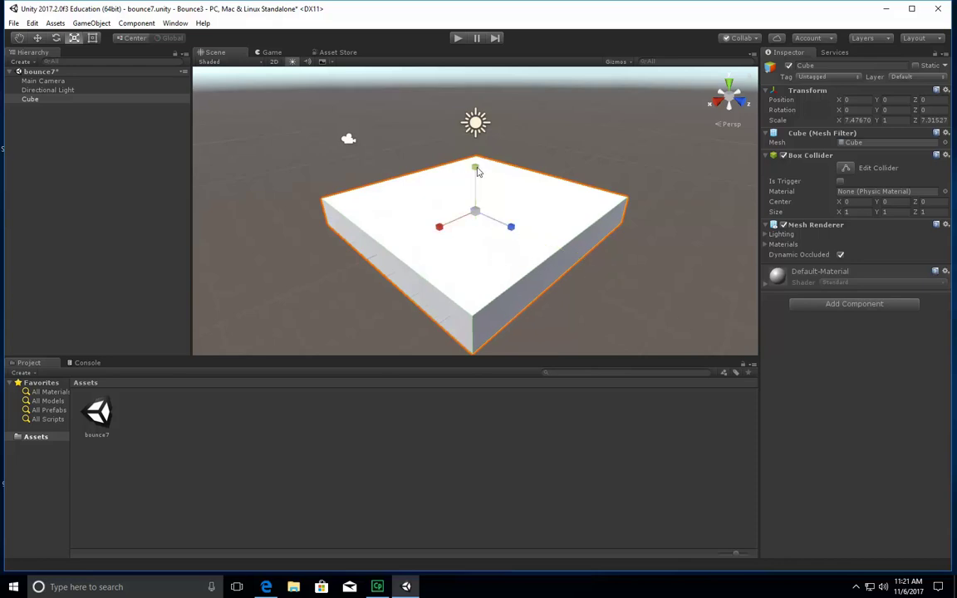
{"action": "left_click_drag", "start_coordinate": [477, 170], "coordinate": [477, 202]}
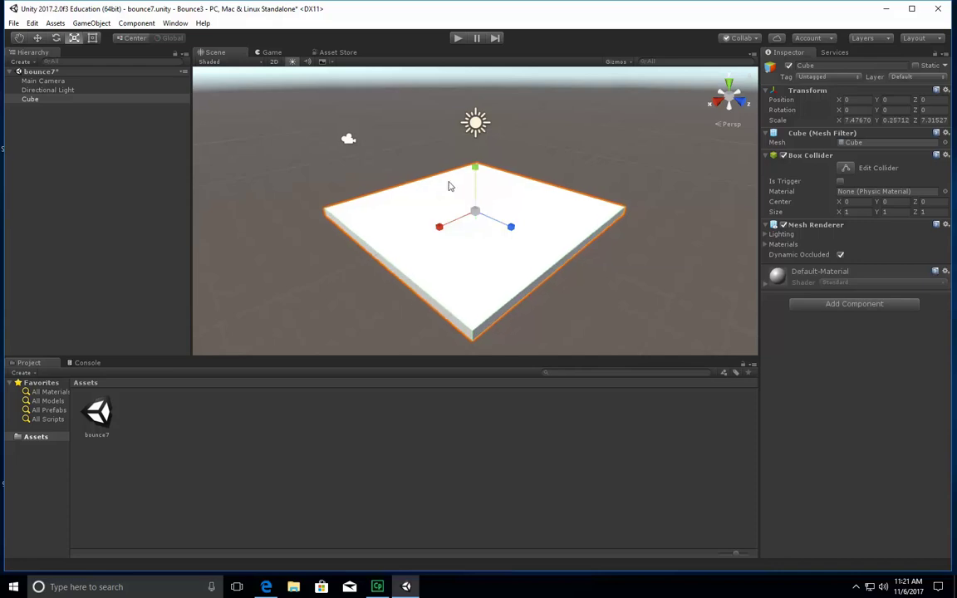
Add a Sphere to the scene from GameObject > 3D Object
{"action": "left_click", "coordinate": [91, 22]}
{"action": "mouse_move", "coordinate": [104, 60]}
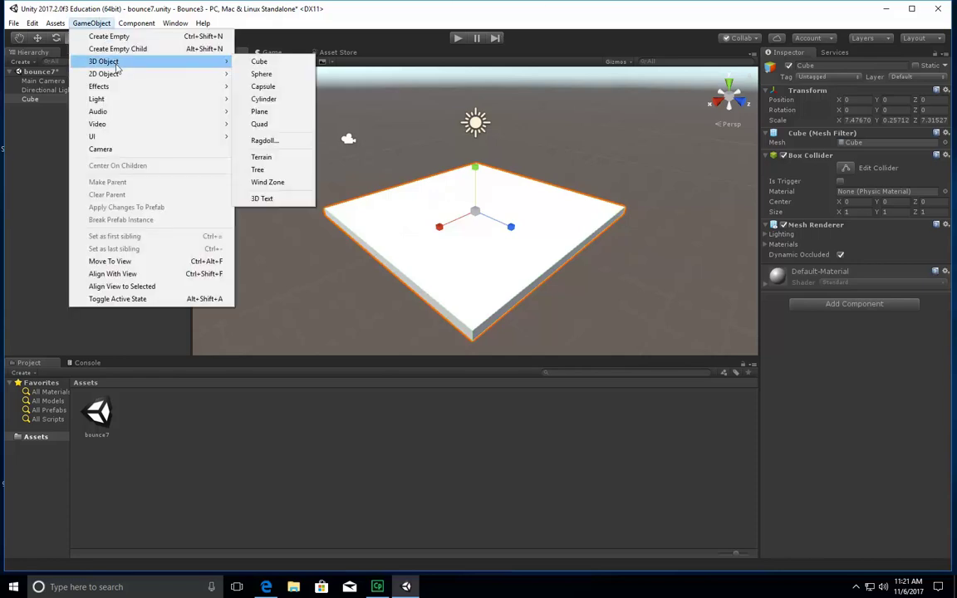
{"action": "left_click", "coordinate": [261, 74]}
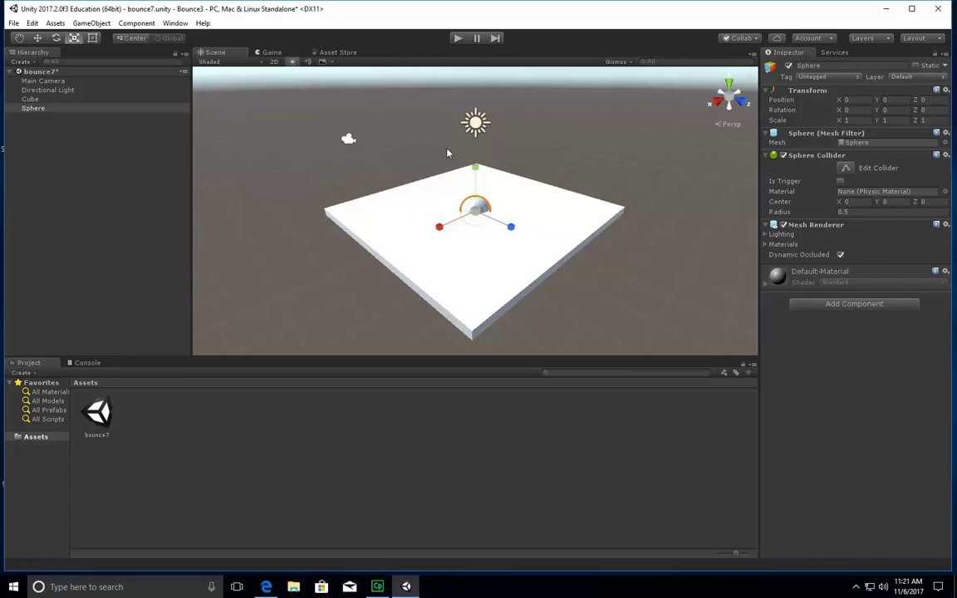
Raise the sphere to position 0, 2.4, 0 above the slab
{"action": "left_click", "coordinate": [887, 100]}
{"action": "type", "text": ".5"}
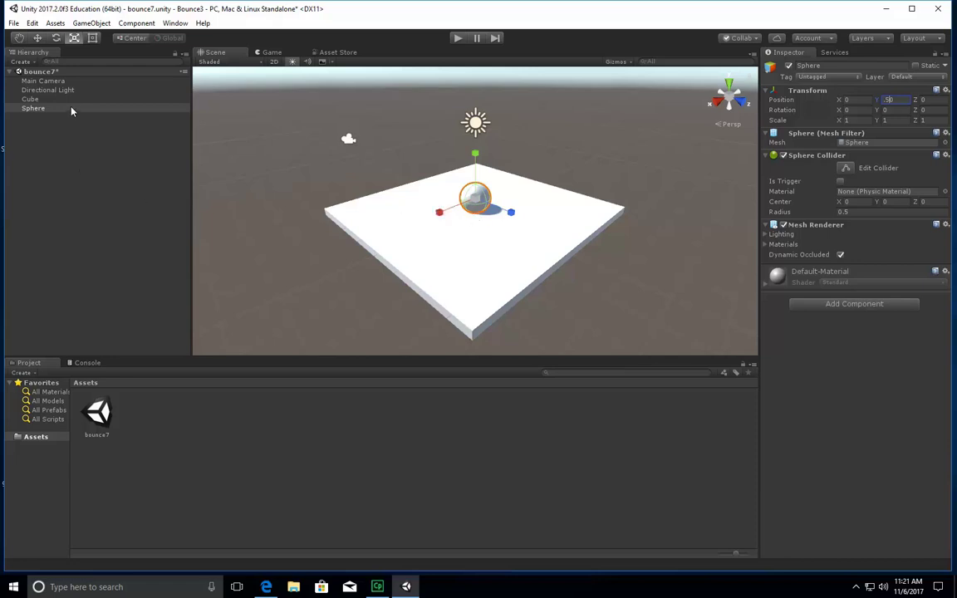
{"action": "left_click", "coordinate": [37, 38]}
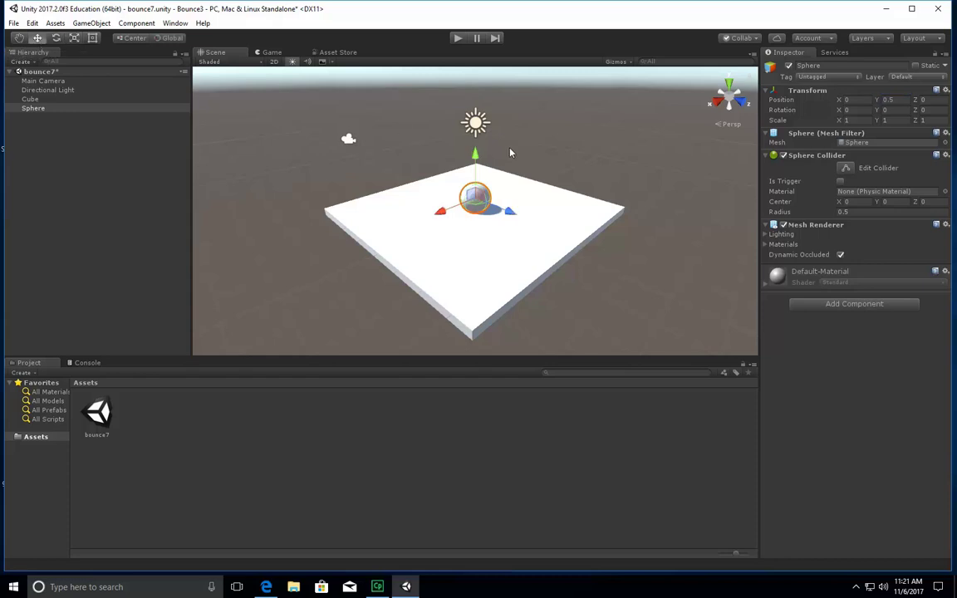
{"action": "left_click_drag", "start_coordinate": [474, 152], "coordinate": [476, 121]}
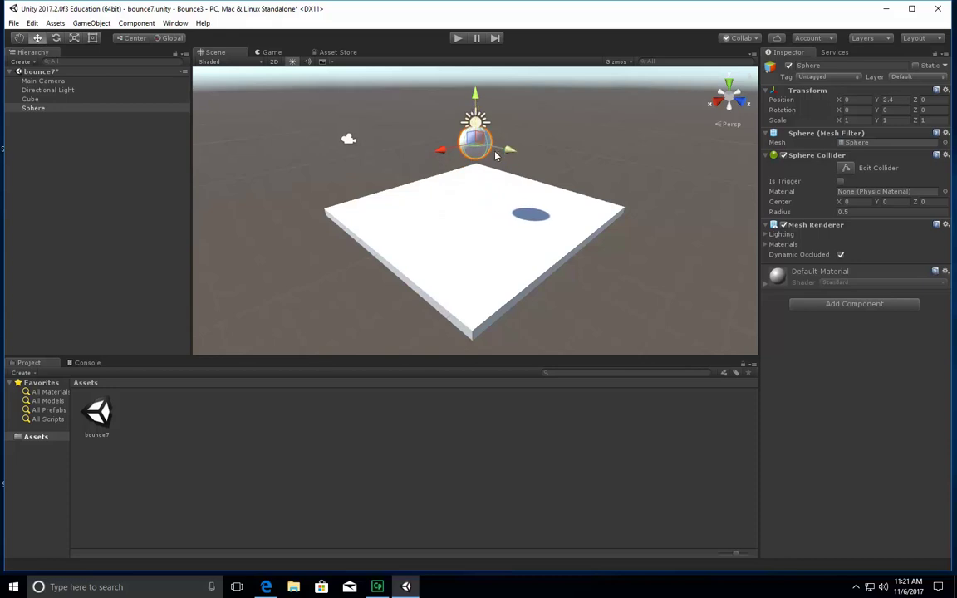
{"action": "left_click", "coordinate": [104, 157]}
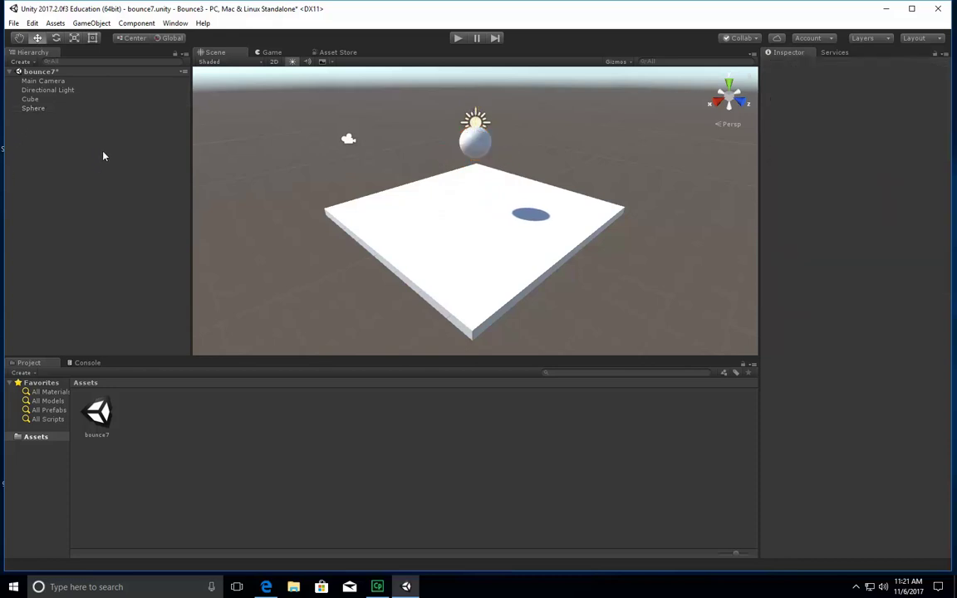
Rename the Cube to ground in the Hierarchy
{"action": "left_click", "coordinate": [33, 100]}
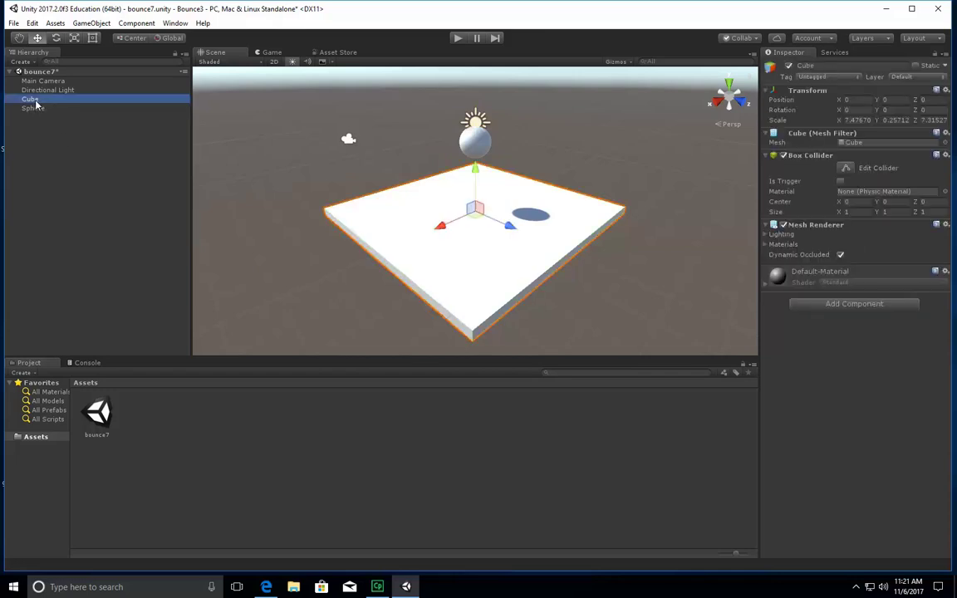
{"action": "right_click", "coordinate": [35, 101]}
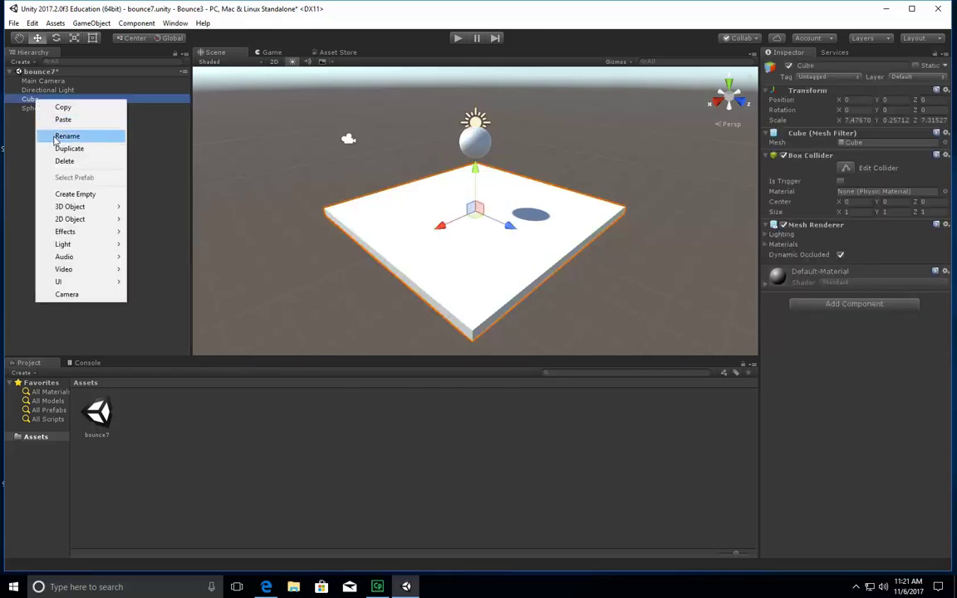
{"action": "left_click", "coordinate": [53, 137]}
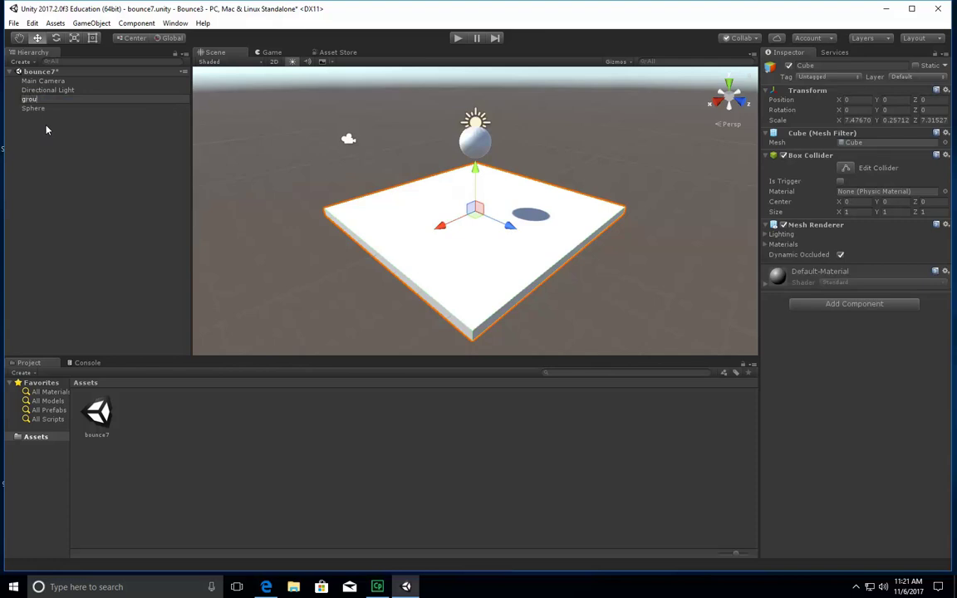
{"action": "left_click", "coordinate": [46, 129]}
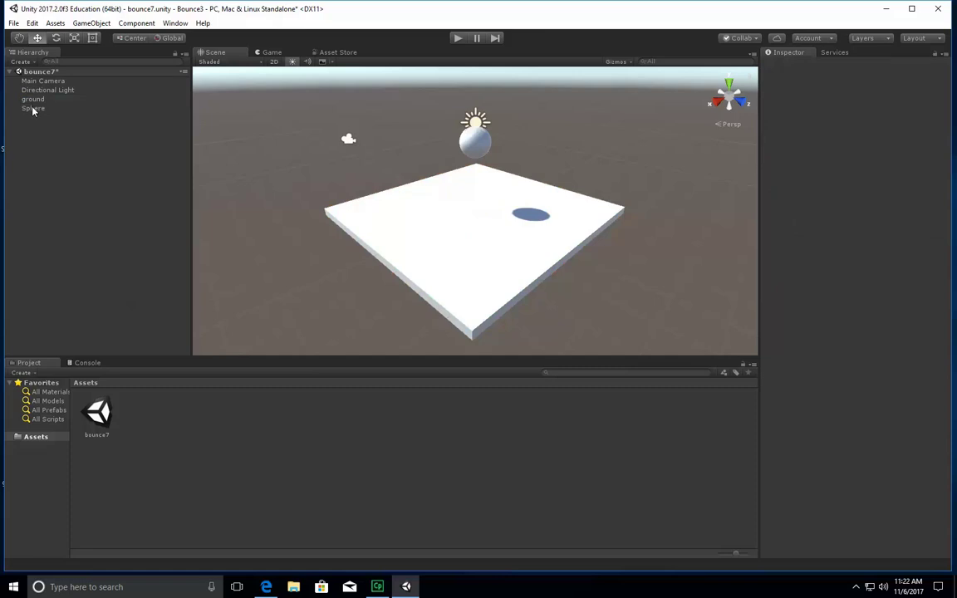
Rename the Sphere to ball
{"action": "left_click", "coordinate": [32, 108]}
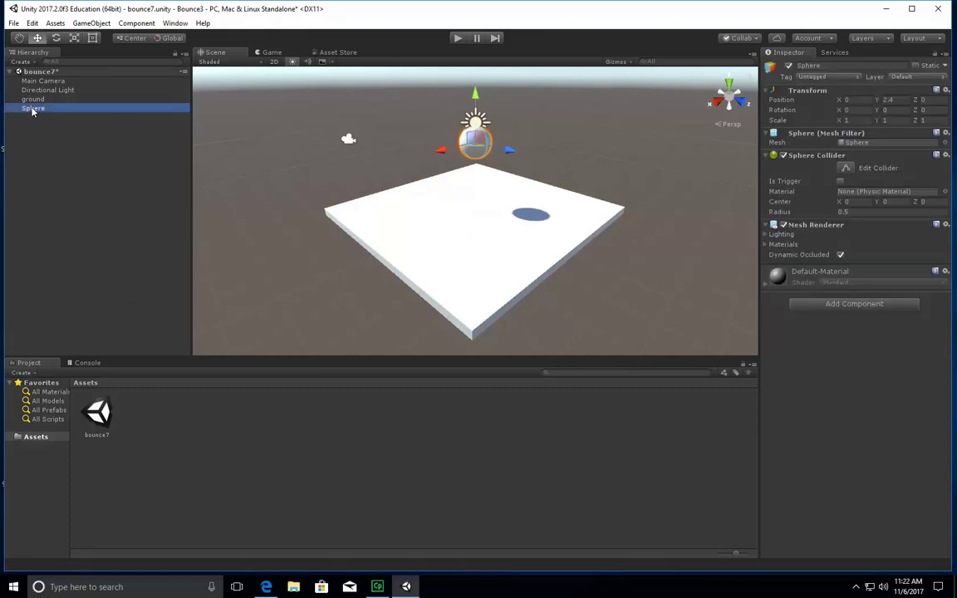
{"action": "left_click", "coordinate": [32, 109]}
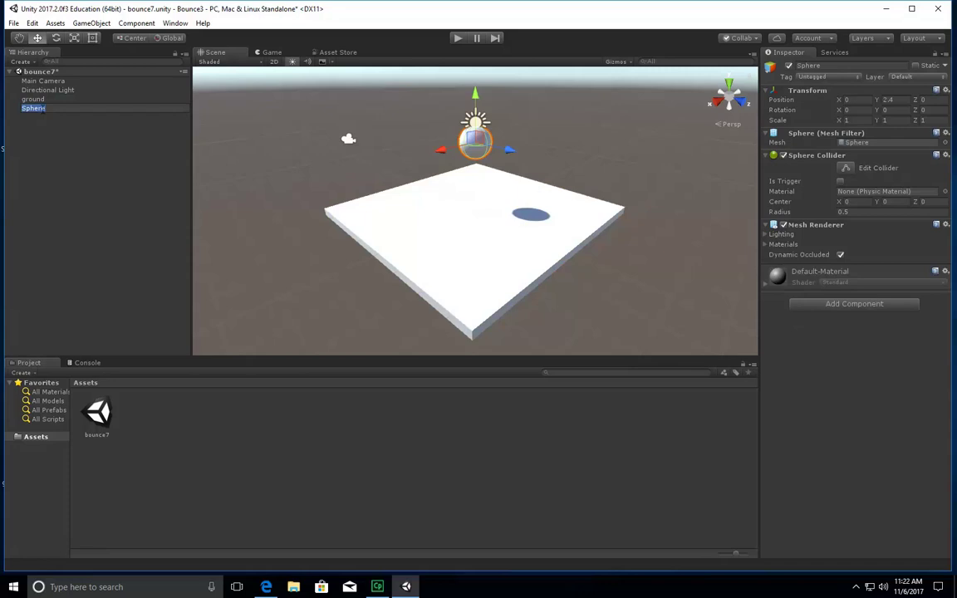
{"action": "type", "text": "ball"}
{"action": "left_click", "coordinate": [91, 191]}
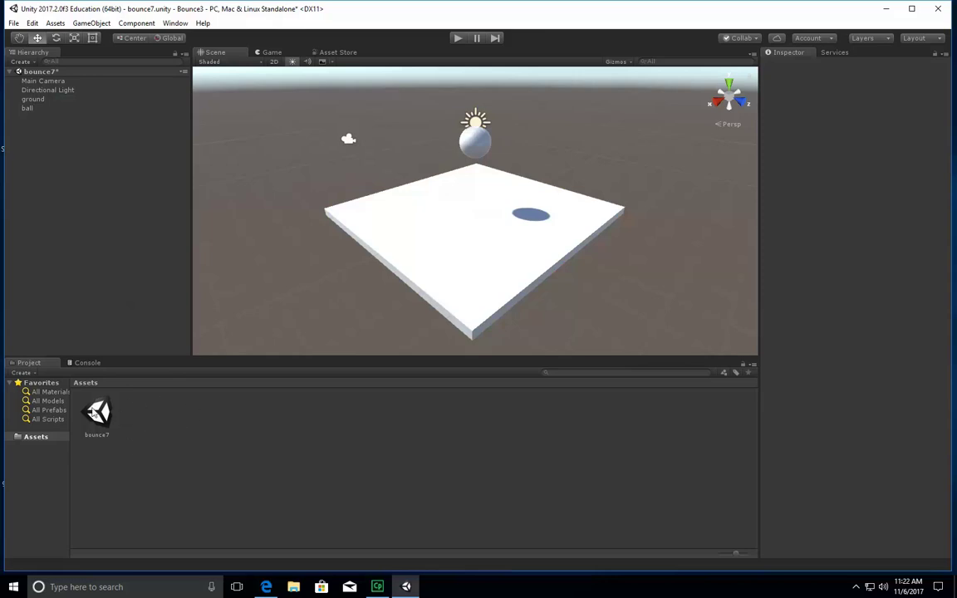
Create a new material named ground in the Assets folder
{"action": "left_click", "coordinate": [25, 373]}
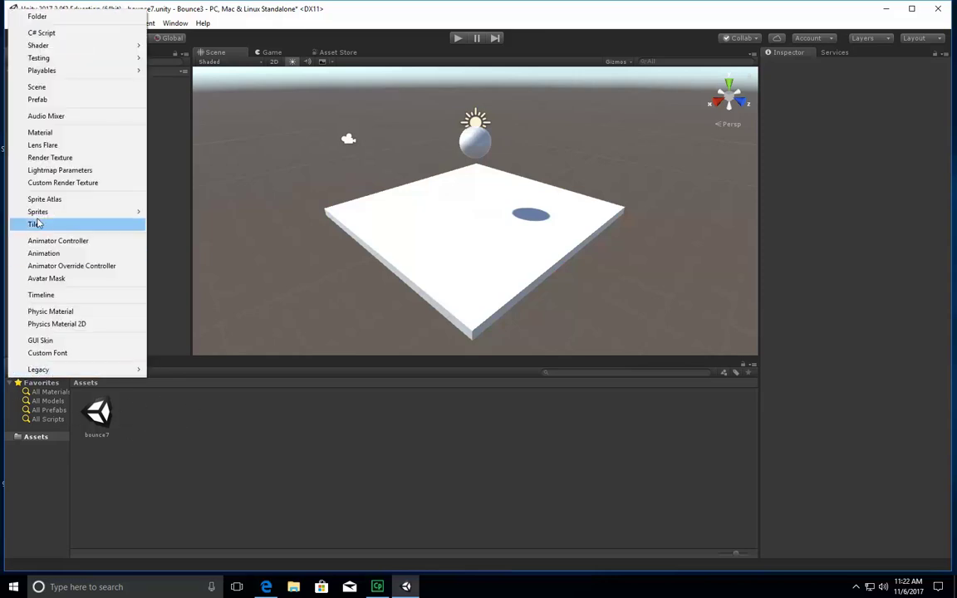
{"action": "left_click", "coordinate": [39, 135]}
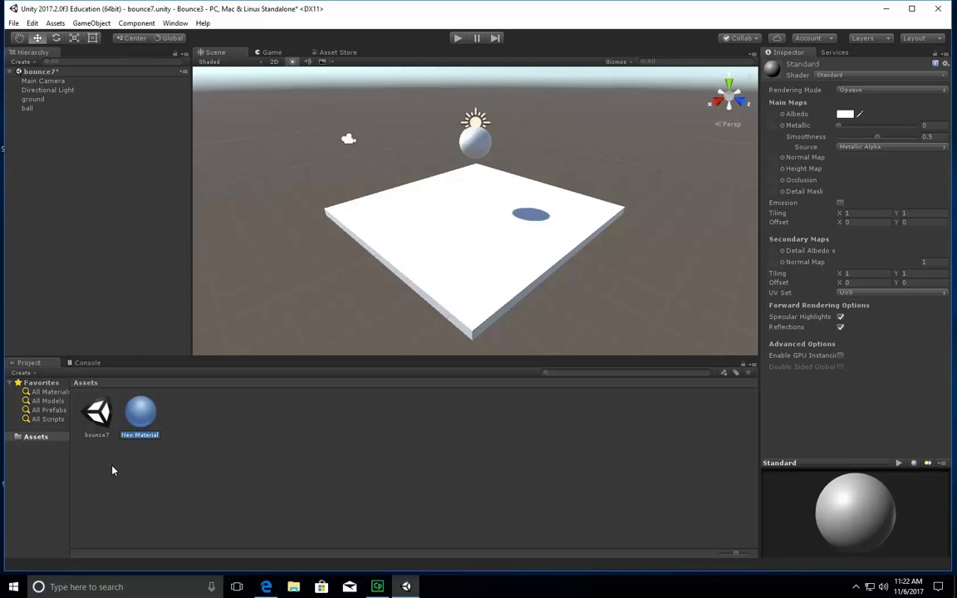
{"action": "type", "text": "ground"}
{"action": "key", "text": "Return"}
Create a second material named ball
{"action": "left_click", "coordinate": [35, 372]}
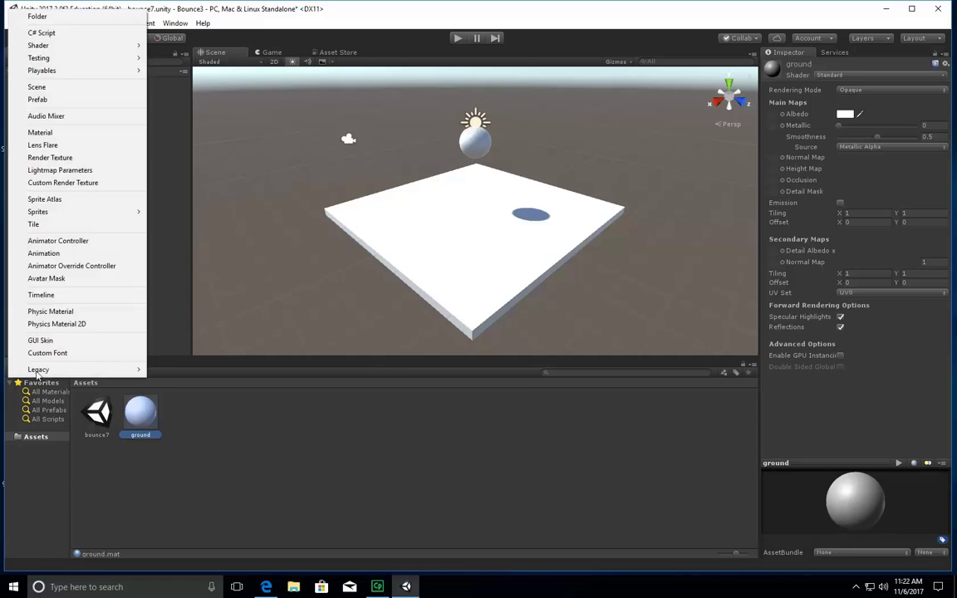
{"action": "mouse_move", "coordinate": [37, 371]}
{"action": "left_click", "coordinate": [40, 132]}
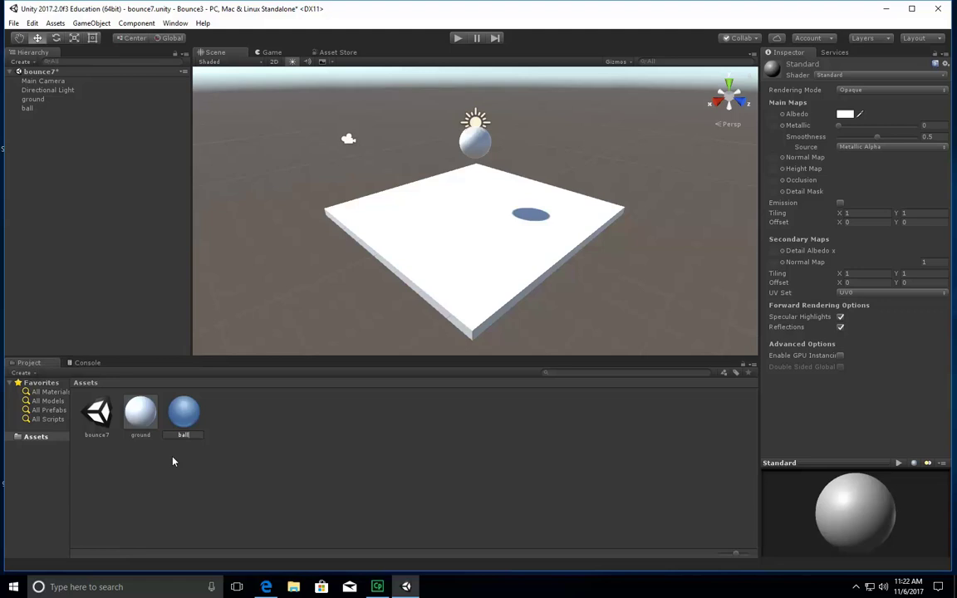
{"action": "key", "text": "Return"}
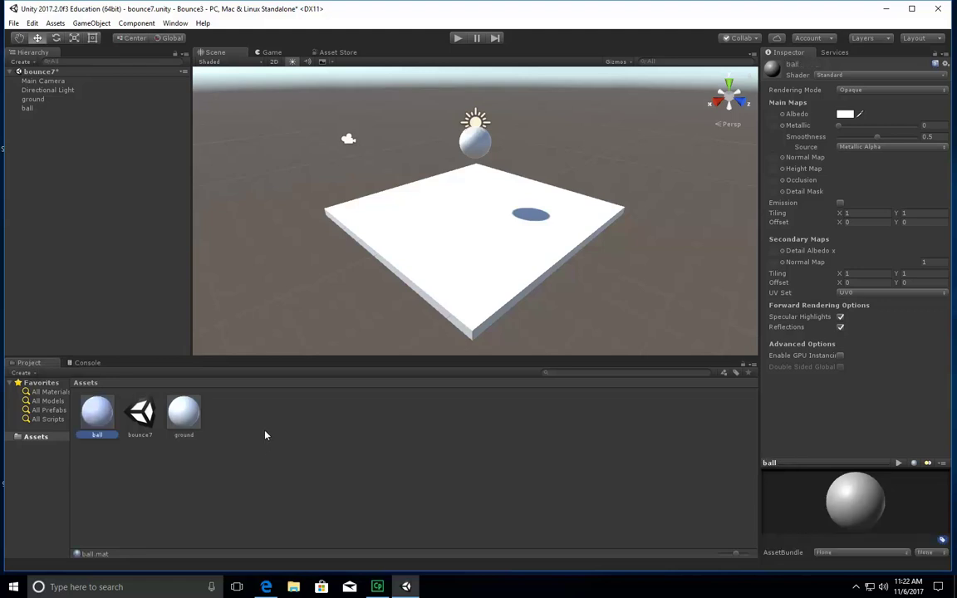
Set the ground material's Albedo colour to near-black 171212
{"action": "left_click", "coordinate": [187, 421]}
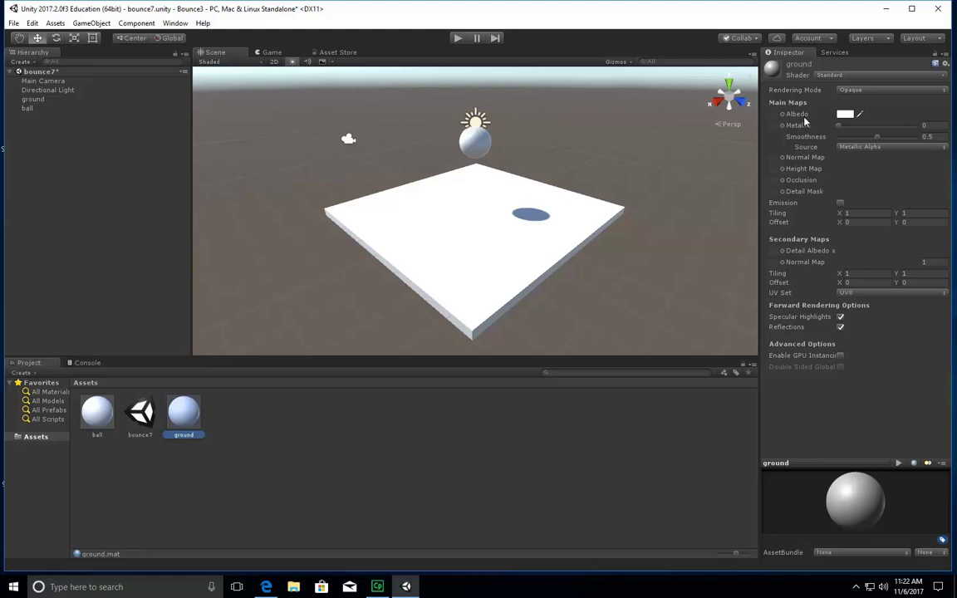
{"action": "left_click", "coordinate": [846, 116]}
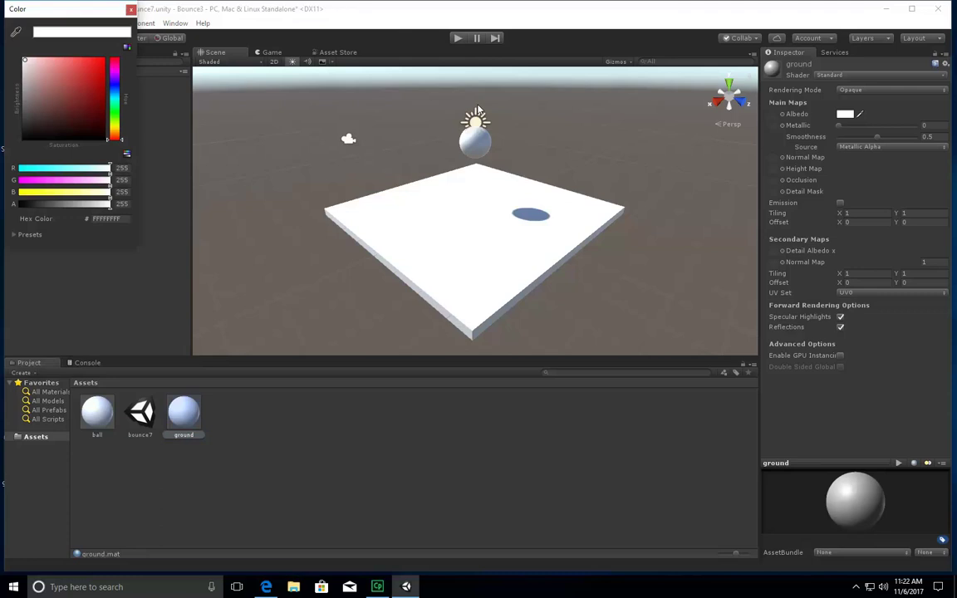
{"action": "left_click", "coordinate": [39, 133]}
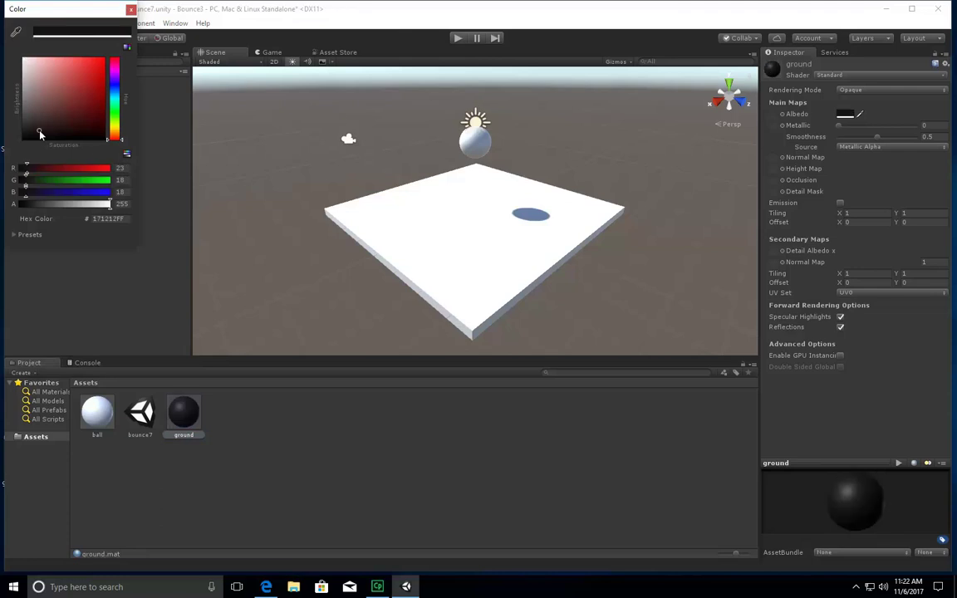
{"action": "left_click", "coordinate": [130, 259]}
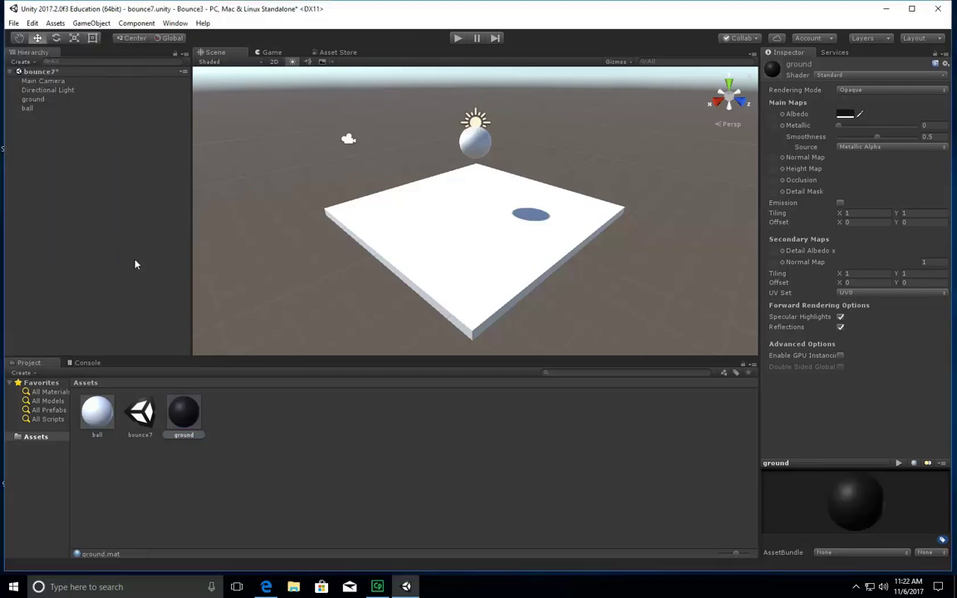
{"action": "left_click", "coordinate": [98, 423]}
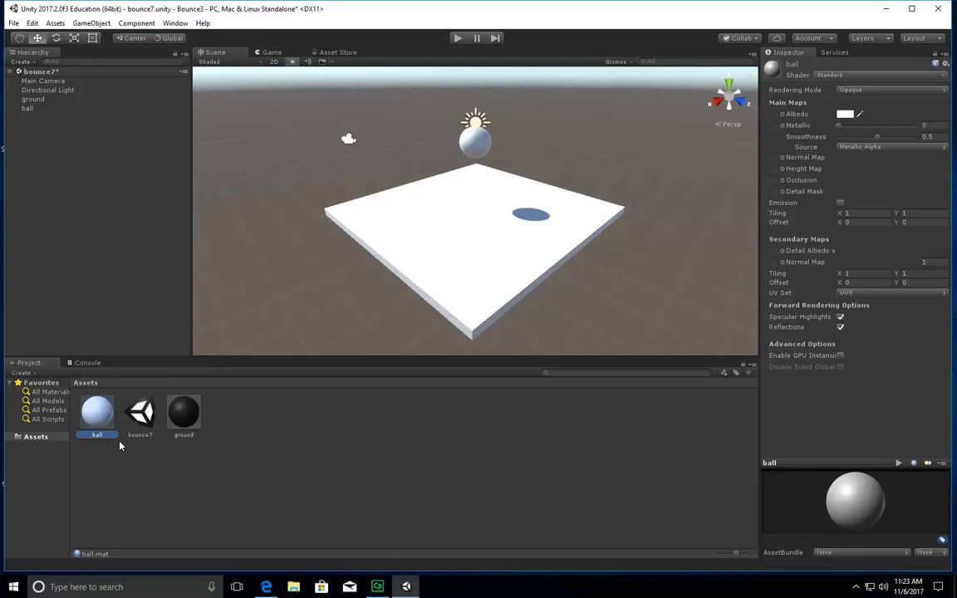
Set the ball material's Albedo colour to bright green 14F215
{"action": "left_click", "coordinate": [845, 113]}
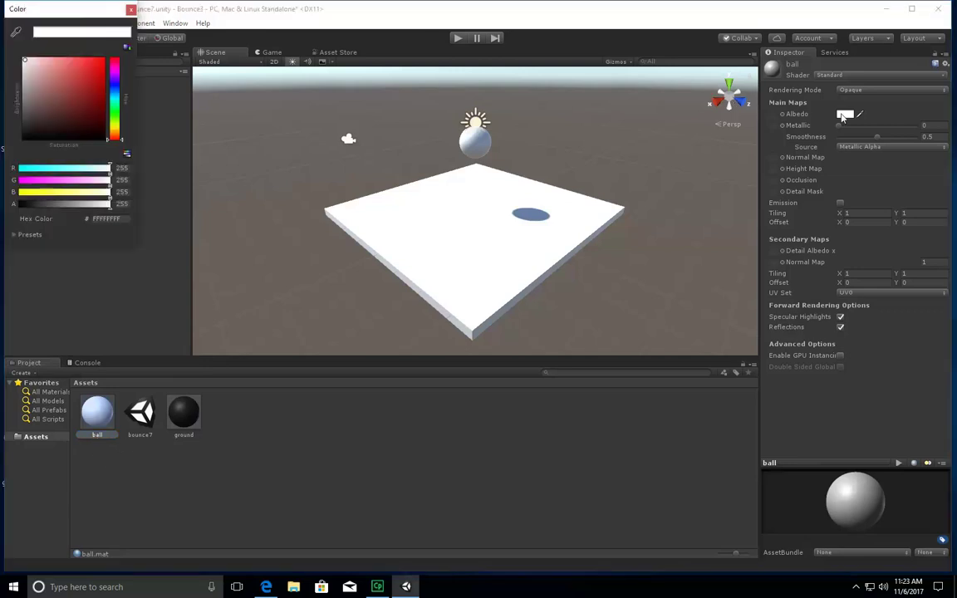
{"action": "left_click", "coordinate": [116, 115]}
{"action": "left_click", "coordinate": [95, 63]}
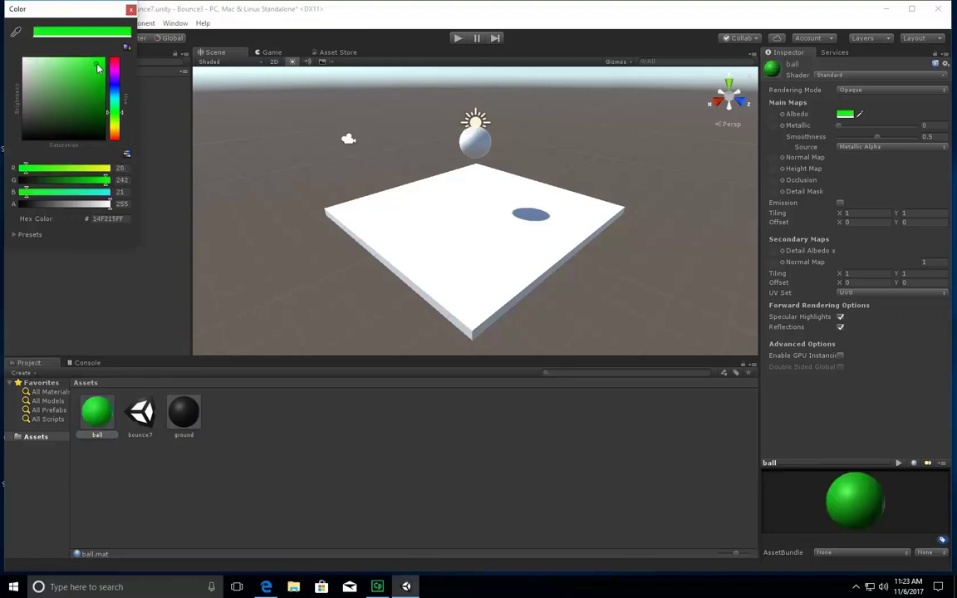
{"action": "left_click", "coordinate": [131, 9]}
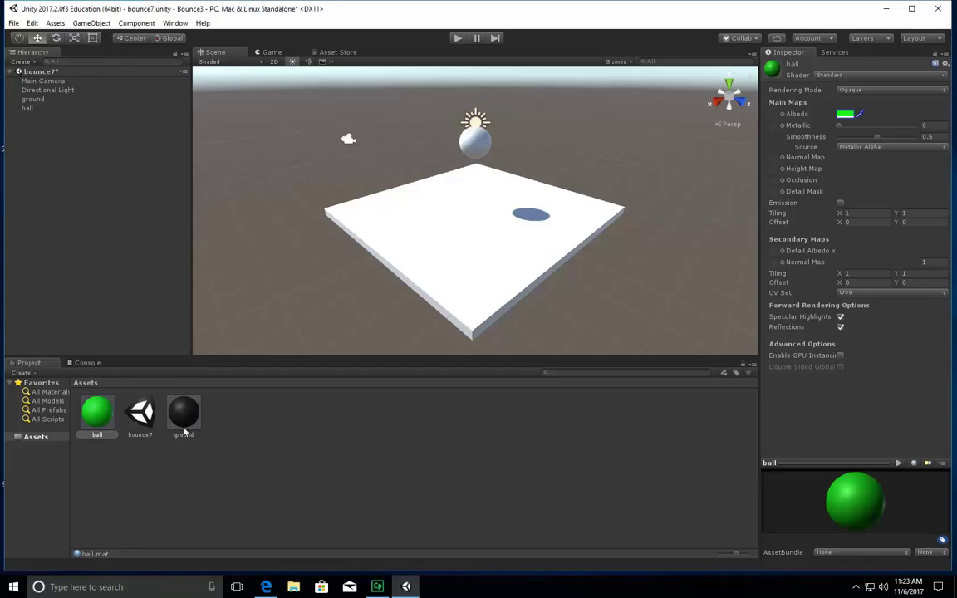
Apply the ground material to the platform and the green ball material to the sphere
{"action": "left_click_drag", "start_coordinate": [188, 427], "coordinate": [41, 101]}
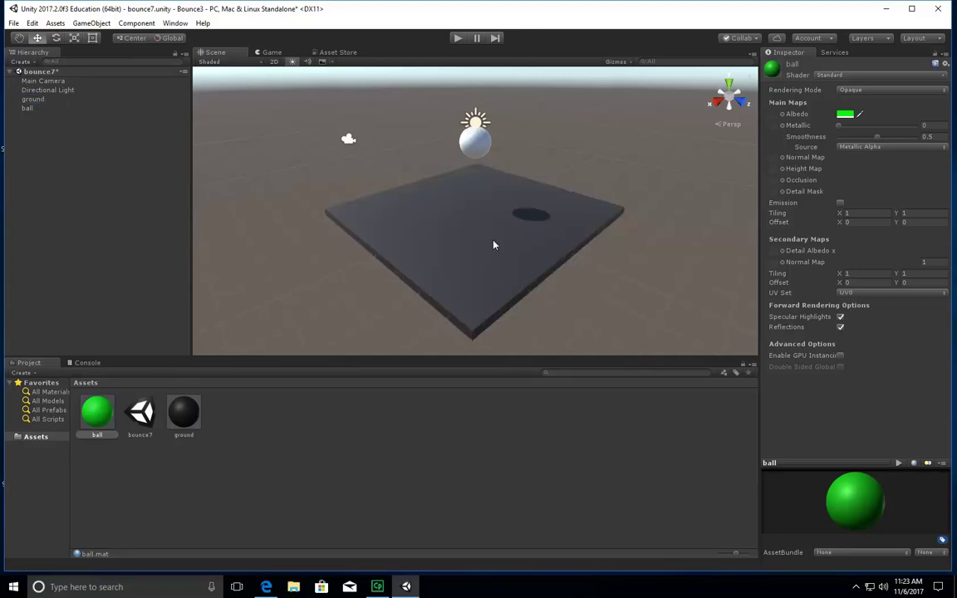
{"action": "left_click_drag", "start_coordinate": [102, 426], "coordinate": [41, 114]}
Add a Physics > Rigidbody component (Mass 1, Use Gravity on) to the ball
{"action": "left_click", "coordinate": [27, 108]}
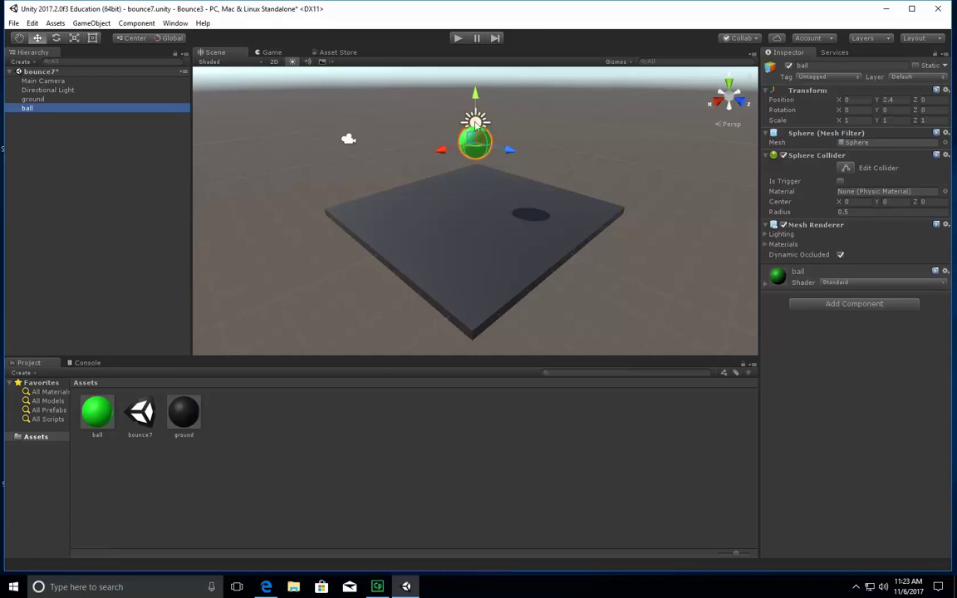
{"action": "left_click", "coordinate": [842, 305]}
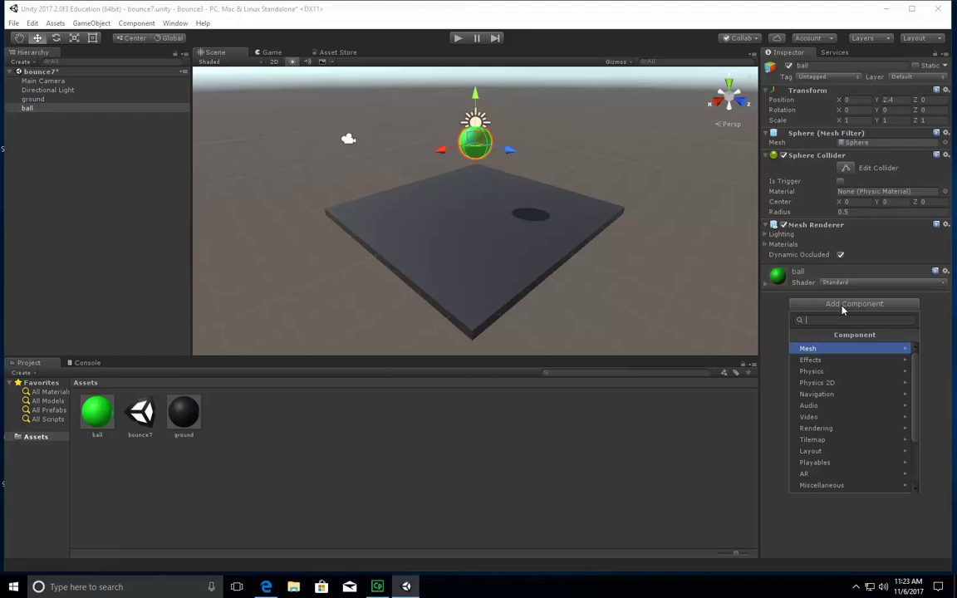
{"action": "left_click", "coordinate": [812, 372]}
{"action": "left_click", "coordinate": [818, 349]}
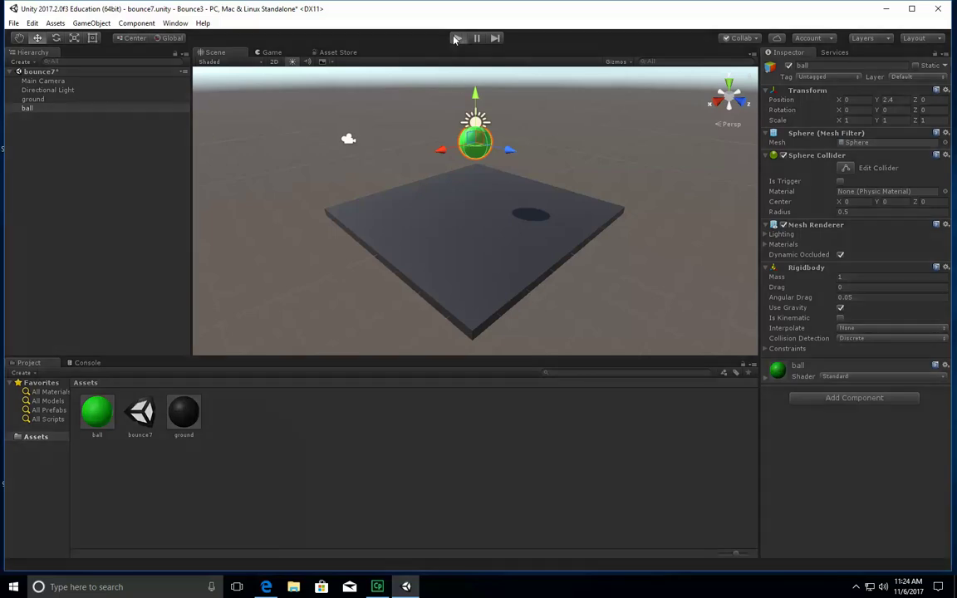
{"action": "left_click", "coordinate": [455, 39]}
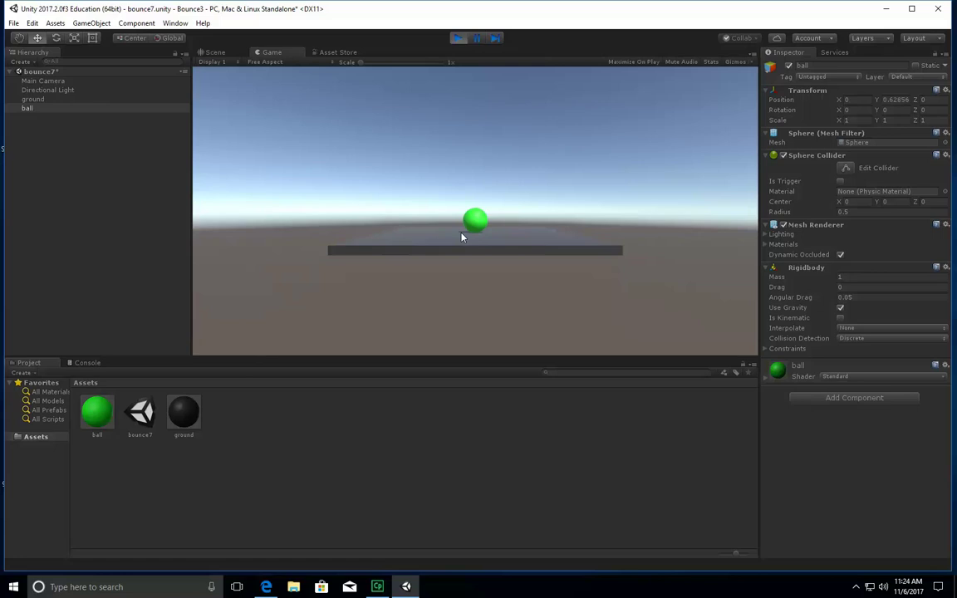
{"action": "left_click", "coordinate": [455, 39]}
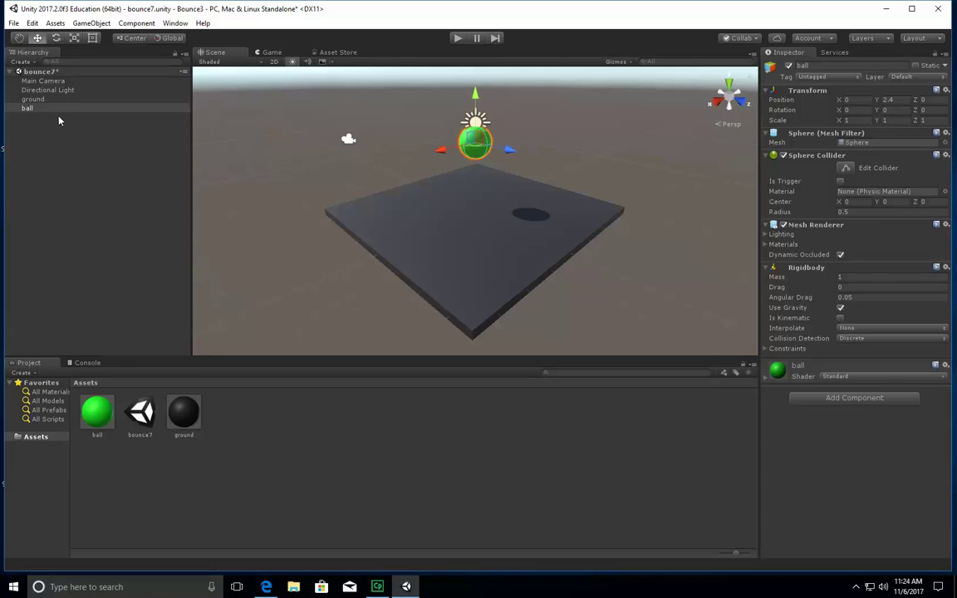
Create a new Physic Material asset named ball
{"action": "left_click", "coordinate": [30, 373]}
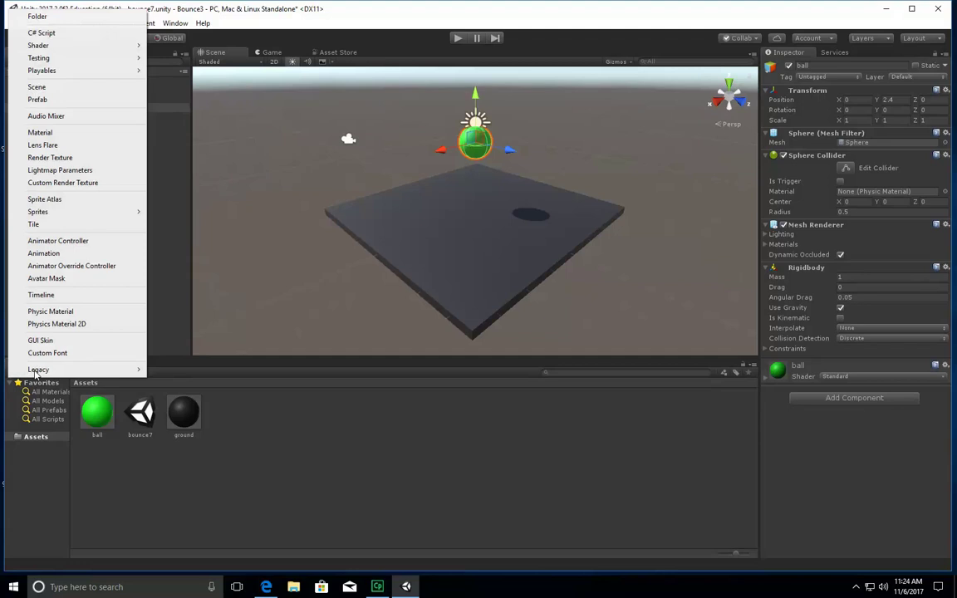
{"action": "mouse_move", "coordinate": [35, 373]}
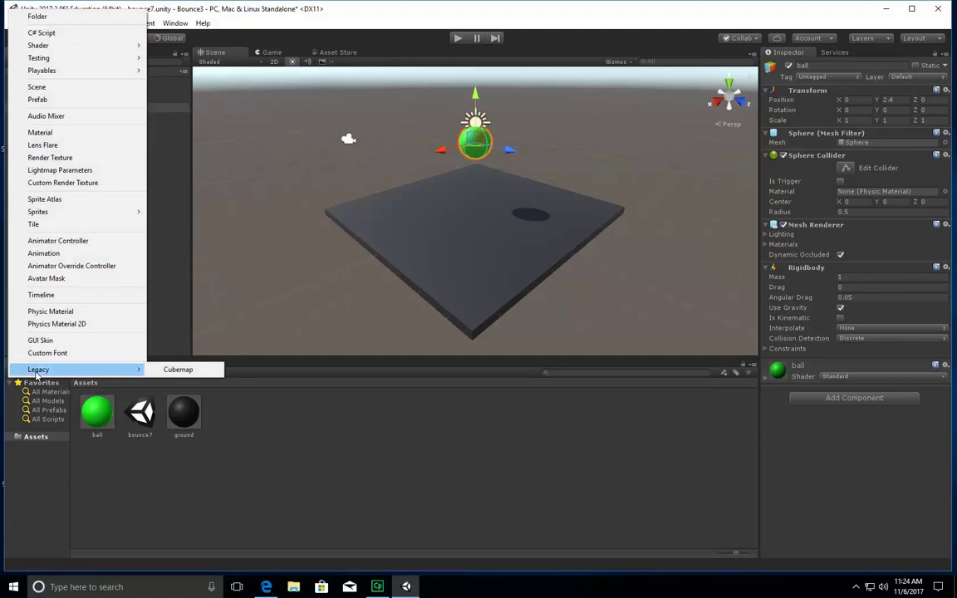
{"action": "left_click", "coordinate": [45, 311]}
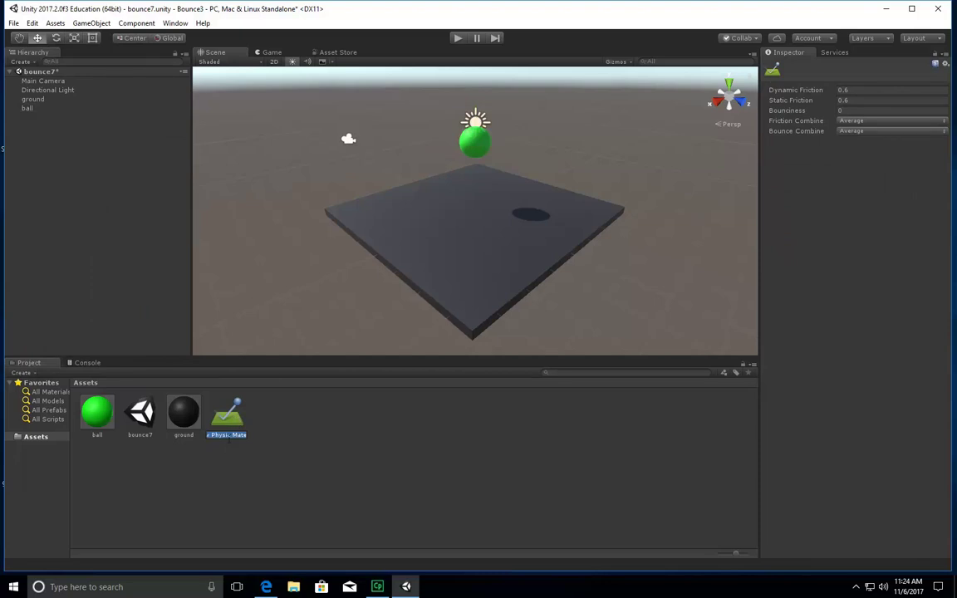
{"action": "key", "text": "Right"}
{"action": "double_click", "coordinate": [224, 435]}
{"action": "key", "text": "Return"}
{"action": "key", "text": "Return"}
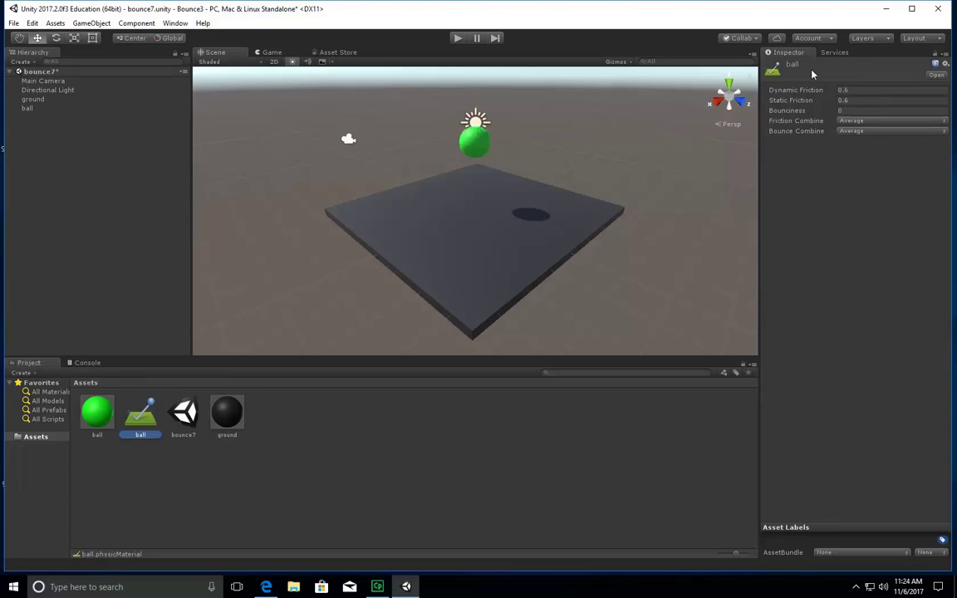
Set the ball physic material's Bounciness to 1
{"action": "left_click", "coordinate": [824, 113]}
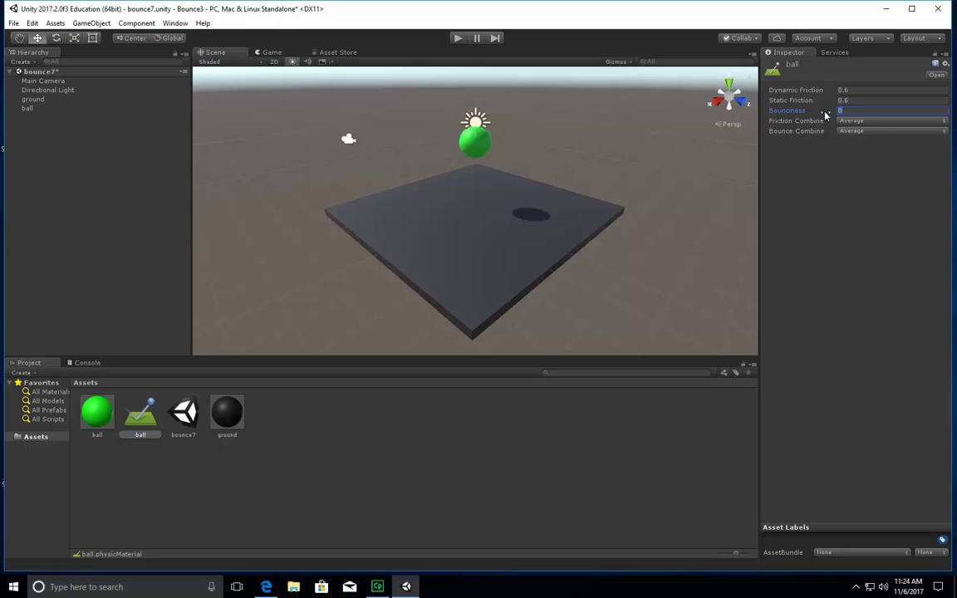
{"action": "type", "text": "1"}
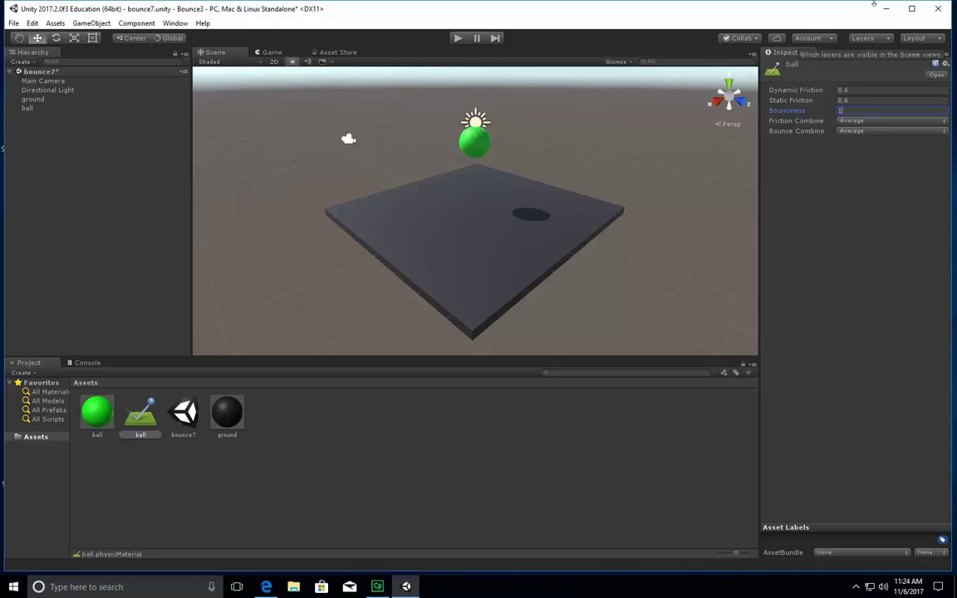
{"action": "key", "text": "Return"}
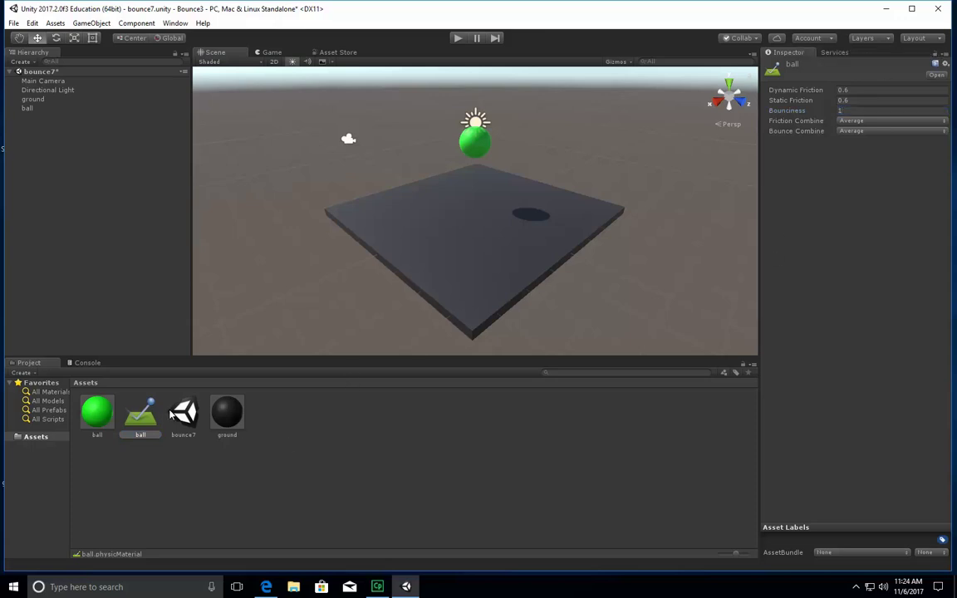
{"action": "left_click", "coordinate": [142, 422]}
Apply the bouncy physic material to the ball, then play the scene twice to watch it bounce
{"action": "left_click_drag", "start_coordinate": [142, 421], "coordinate": [30, 110]}
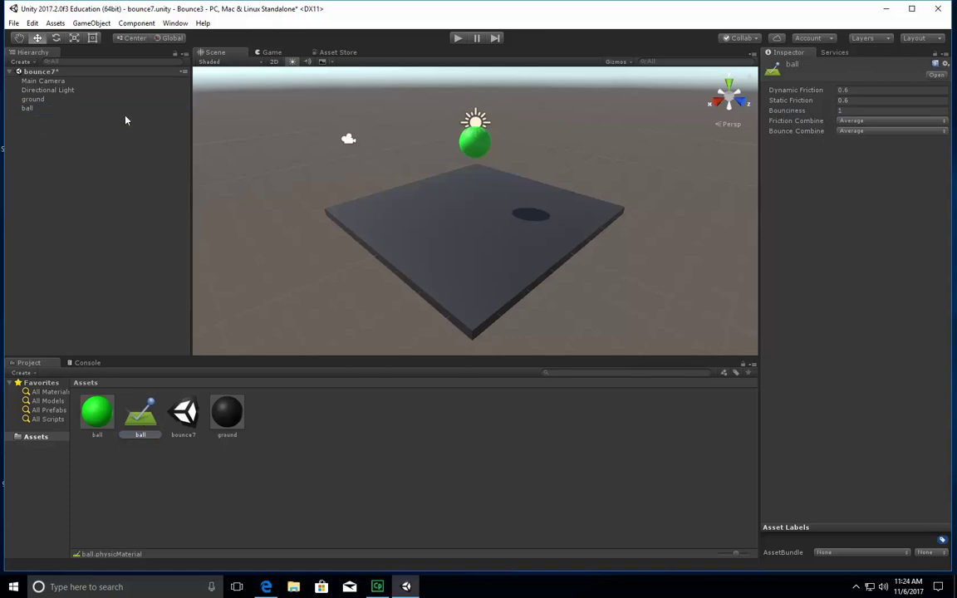
{"action": "left_click", "coordinate": [458, 38]}
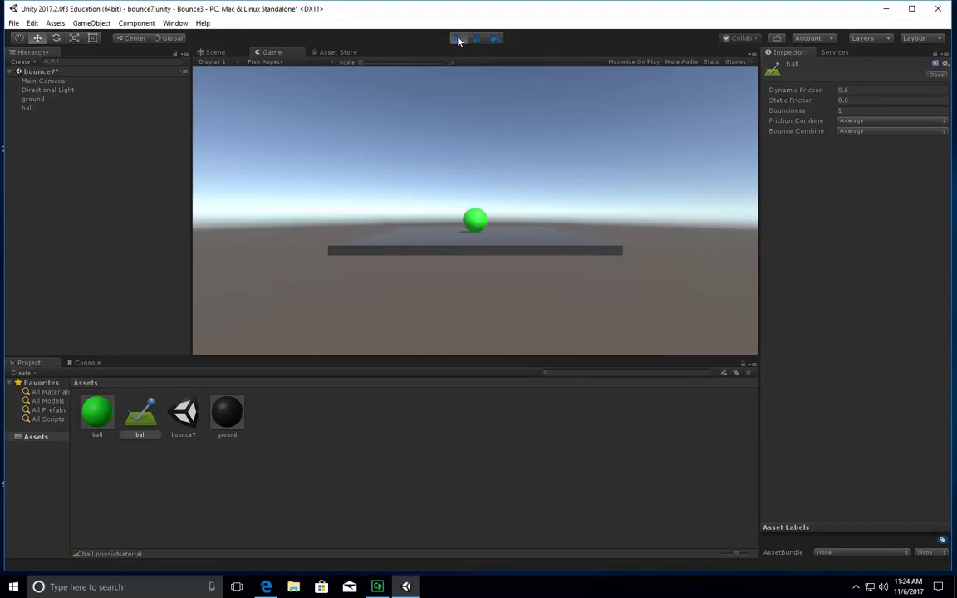
{"action": "left_click", "coordinate": [457, 38]}
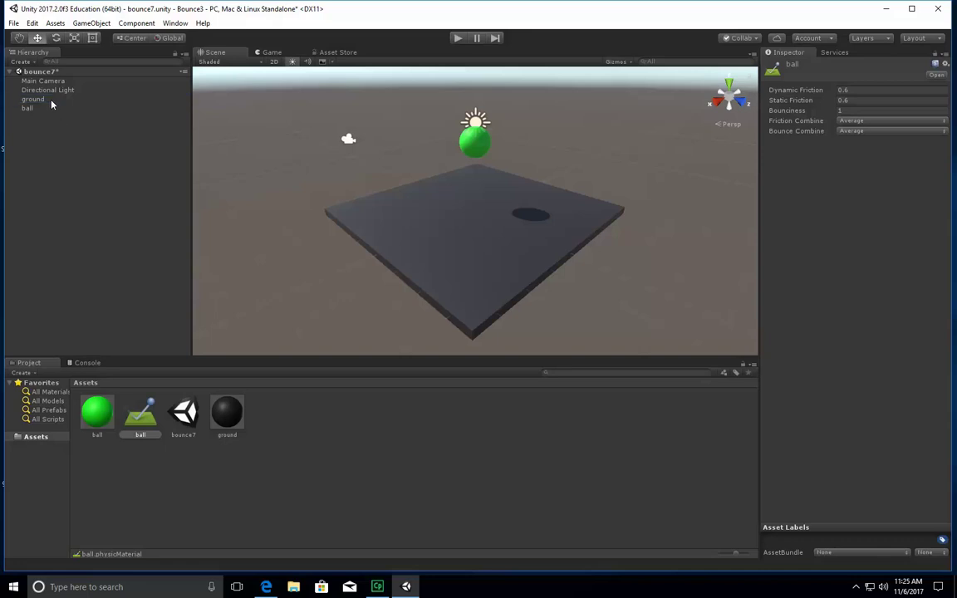
{"action": "left_click", "coordinate": [458, 38]}
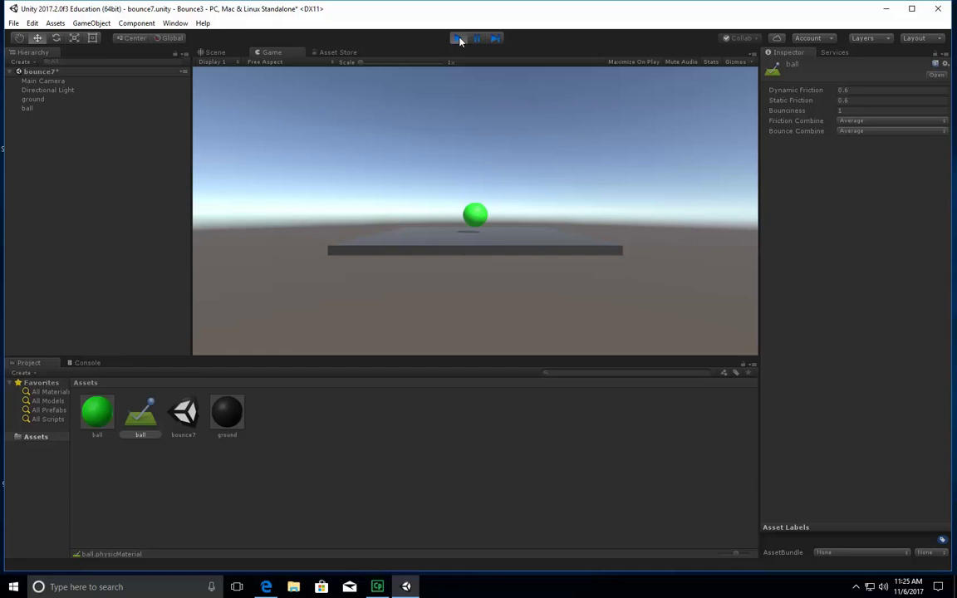
{"action": "left_click", "coordinate": [460, 39]}
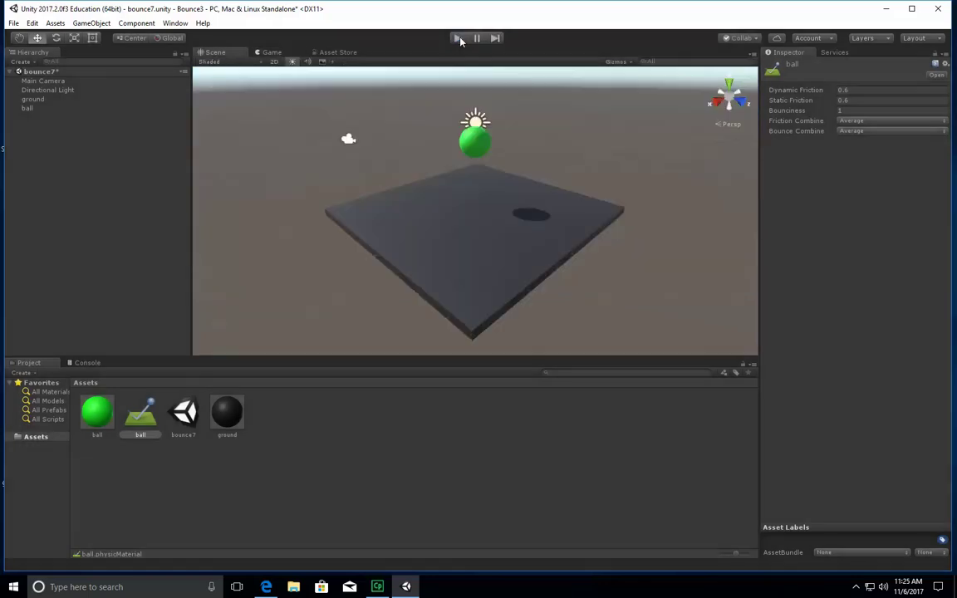